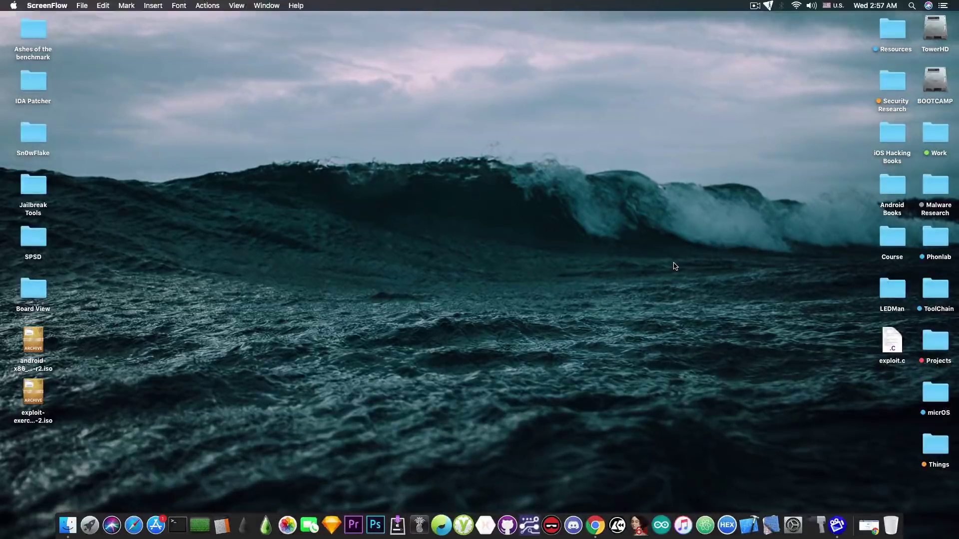
Step: Restore the minimized Chrome window showing the dr.fone – Erase (iOS) product page
click(868, 527)
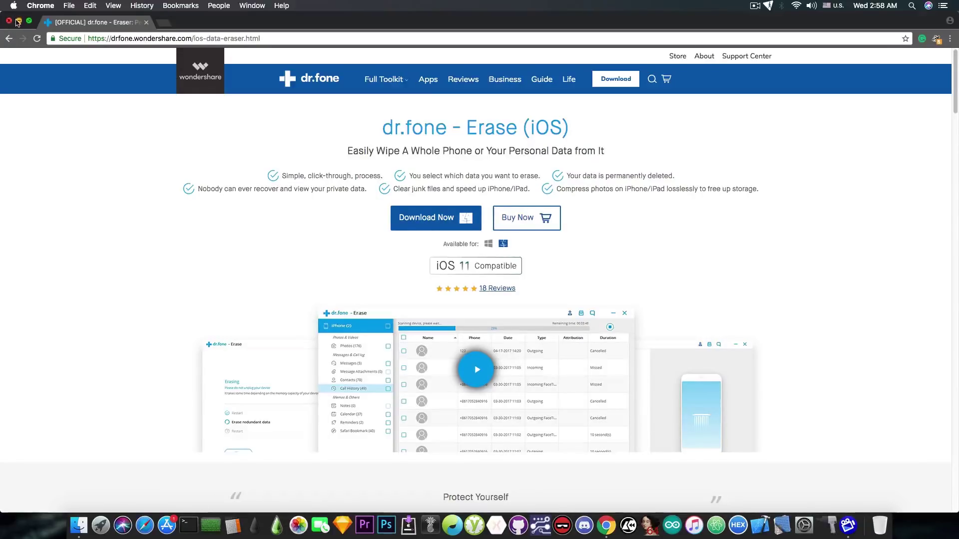
Step: Minimize Chrome to reveal the dr.fone main window with its toolkit modules
click(19, 20)
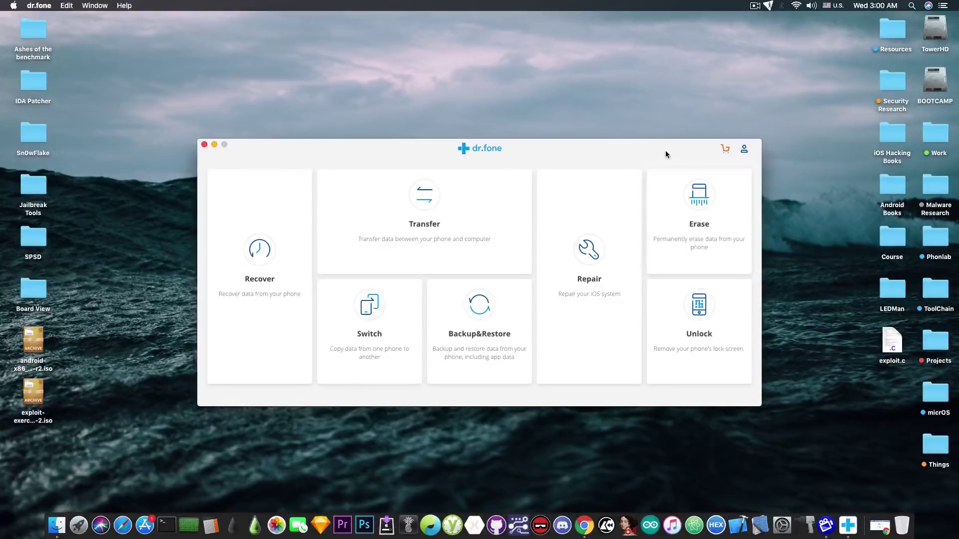
Step: Launch the Erase module so it detects the connected iPod touch 5
click(676, 216)
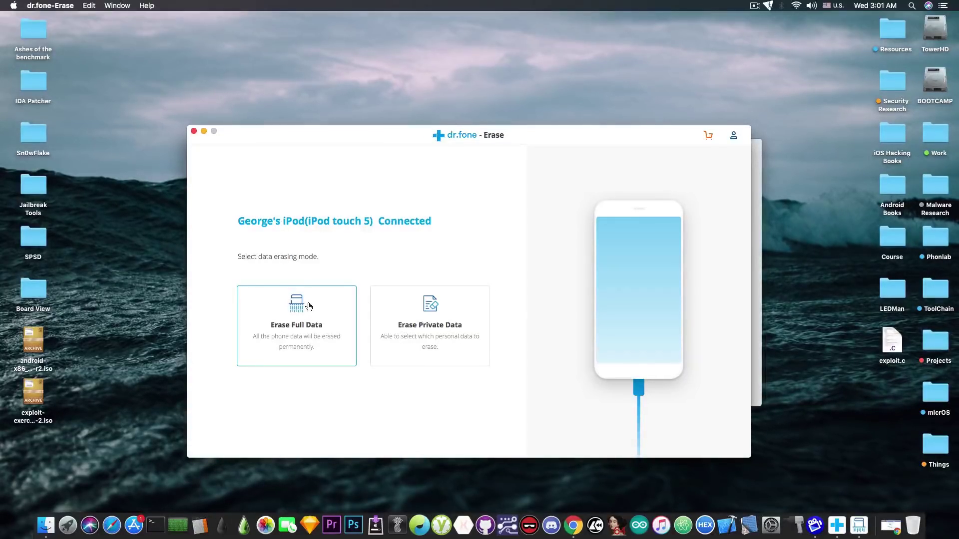
Step: Run Erase Private Data, then check all 13 photos and the 33 Safari bookmarks
click(448, 344)
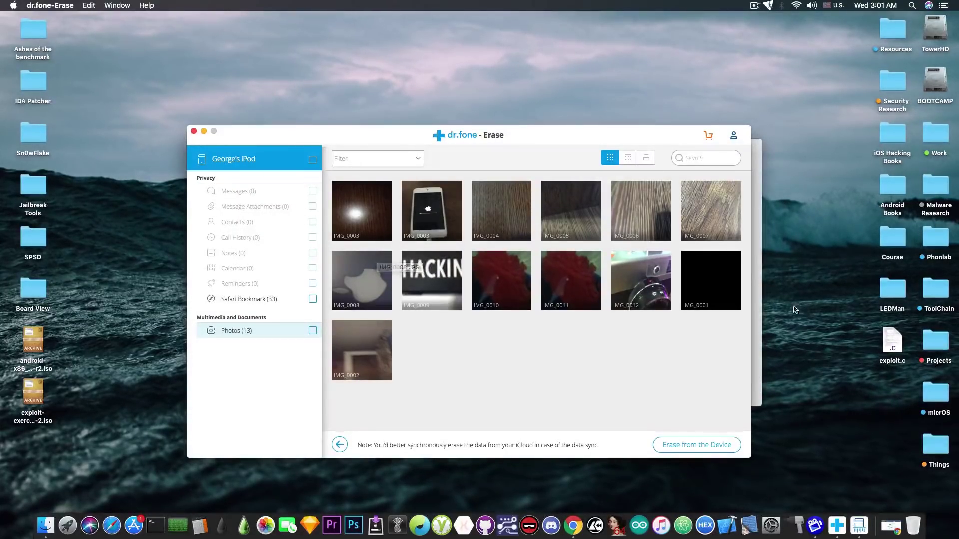
right_click(589, 270)
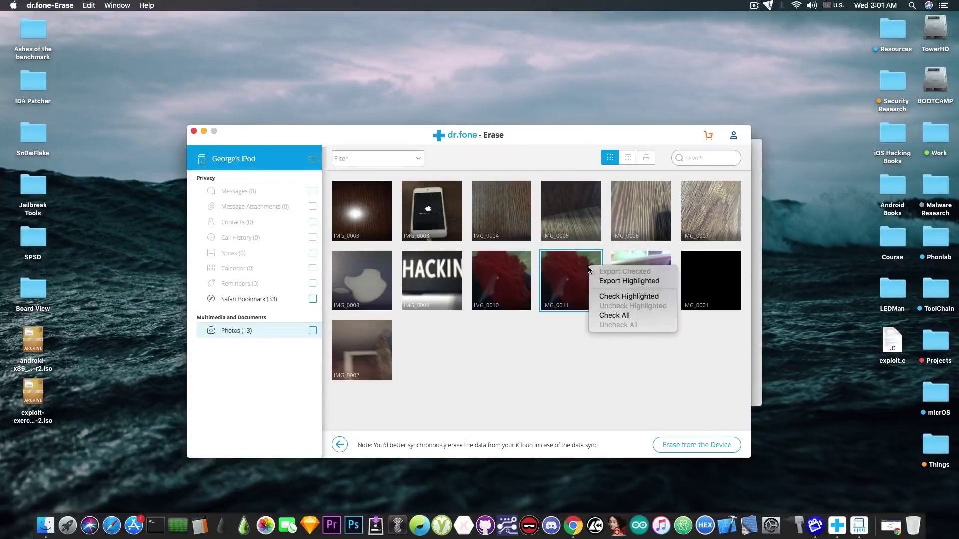
click(604, 316)
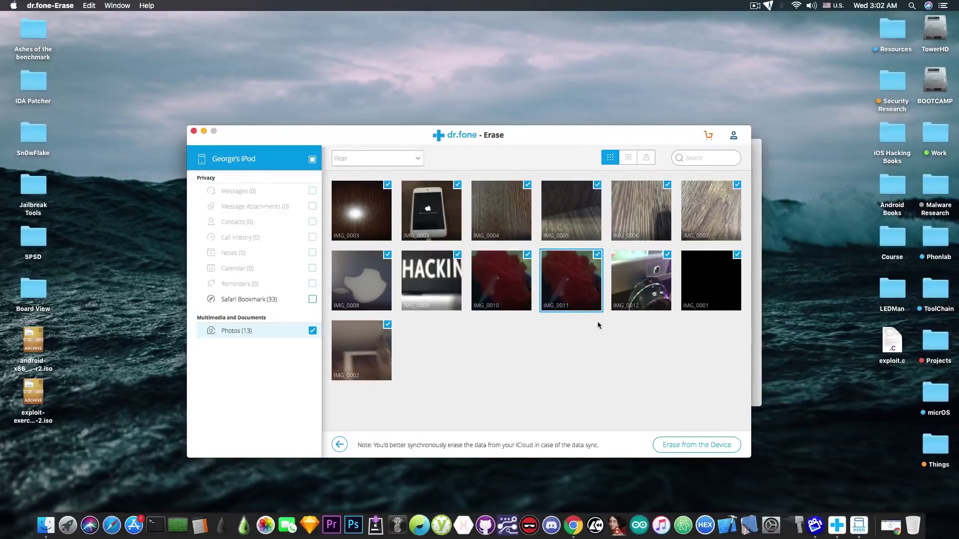
click(312, 299)
Step: Erase the checked photos and bookmarks from the device, entering 'delete' to confirm
click(696, 453)
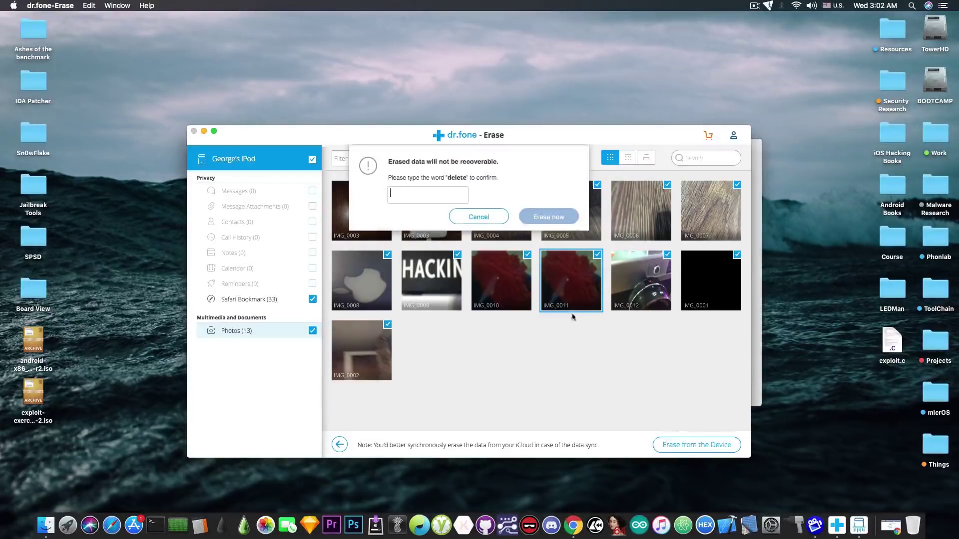
click(409, 192)
text(delete)
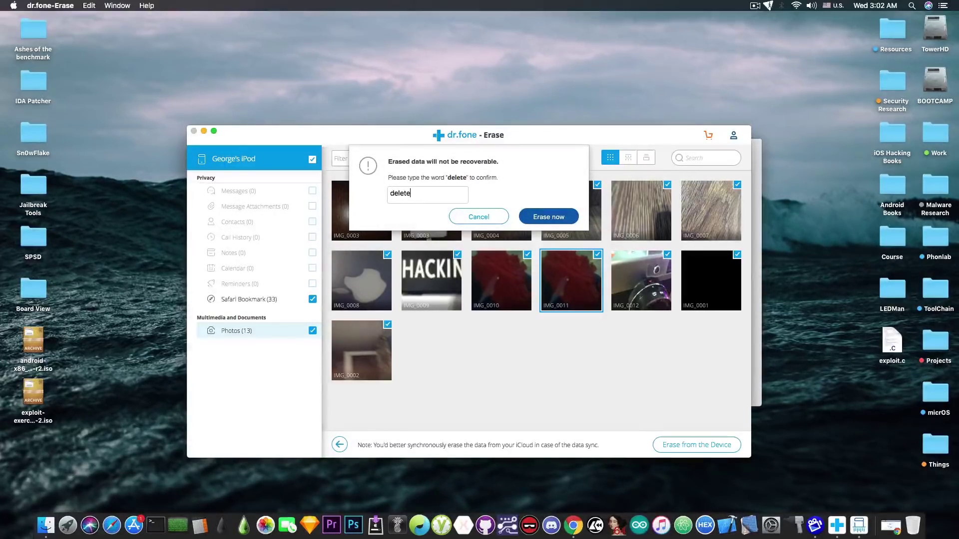
click(552, 218)
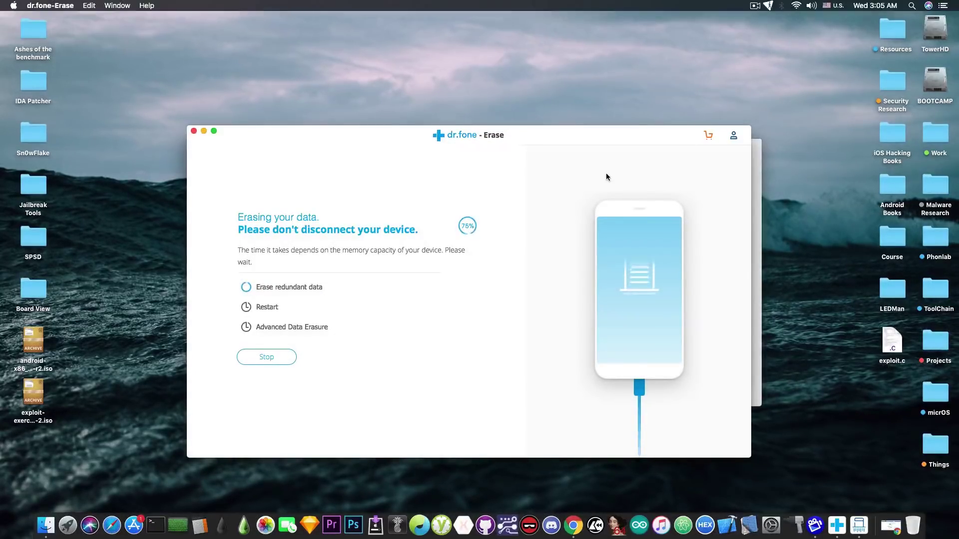
Step: Rescan private data, dismiss the No data found alert, and restore the Chrome product page
click(795, 52)
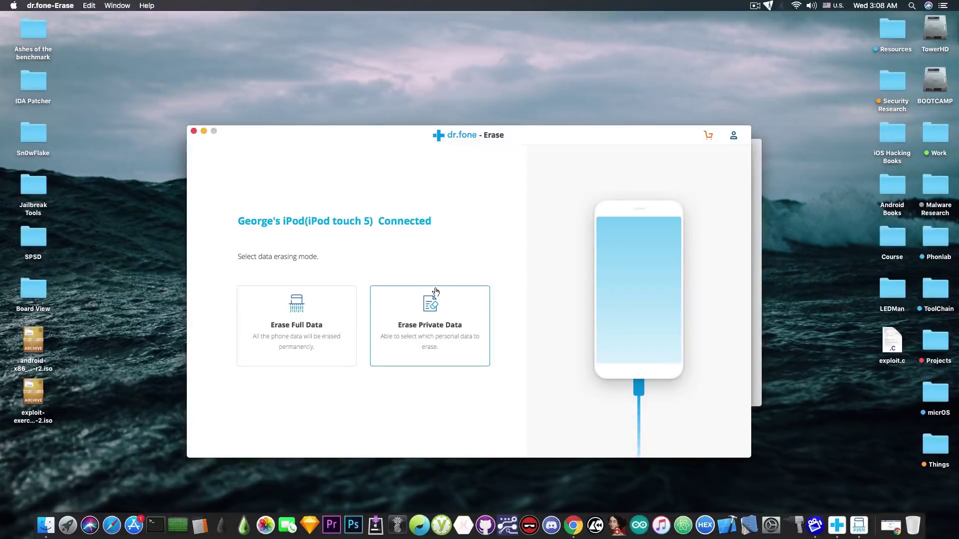
click(429, 332)
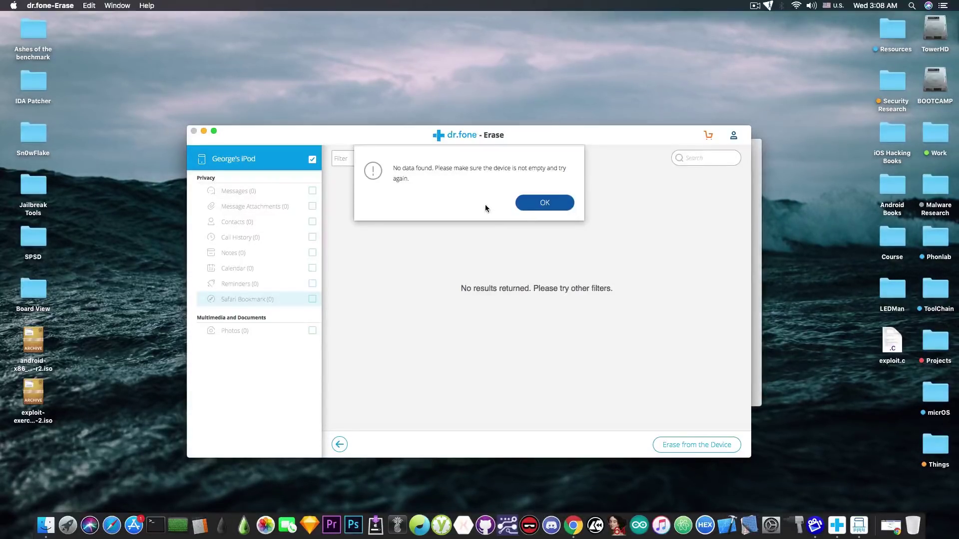
click(530, 204)
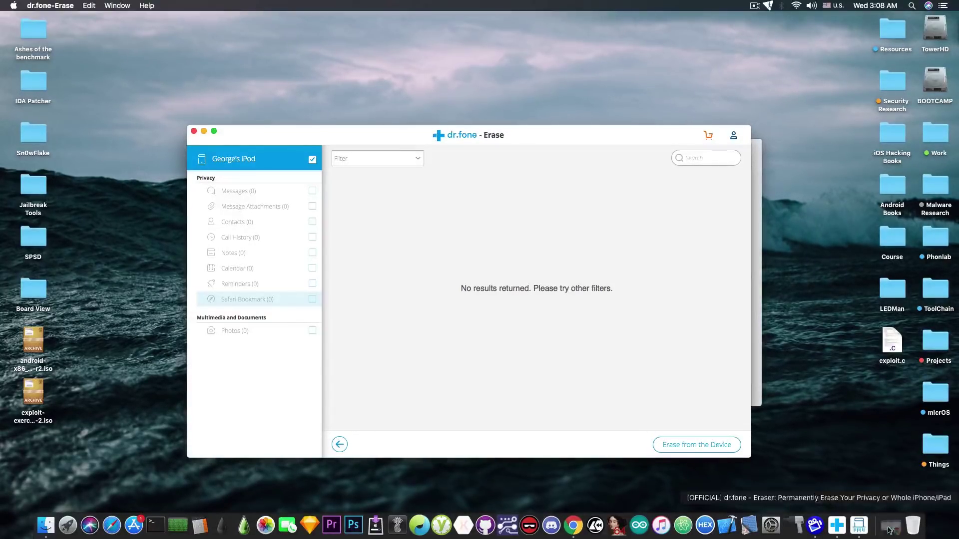
click(859, 524)
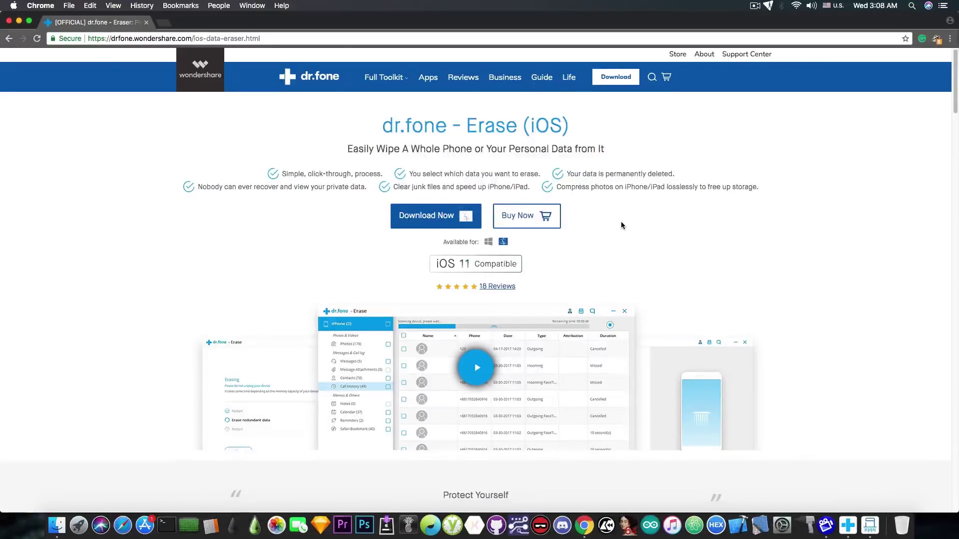
Step: Skim the Erase (iOS) product page, then minimize Chrome and return to dr.fone Erase
scroll(621, 221, down, 15)
scroll(618, 224, down, 7)
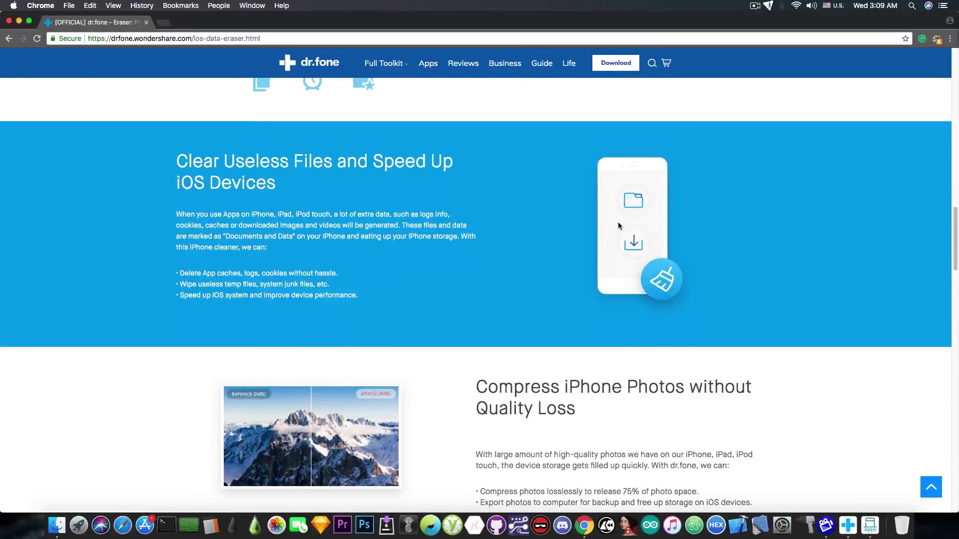
scroll(619, 223, up, 20)
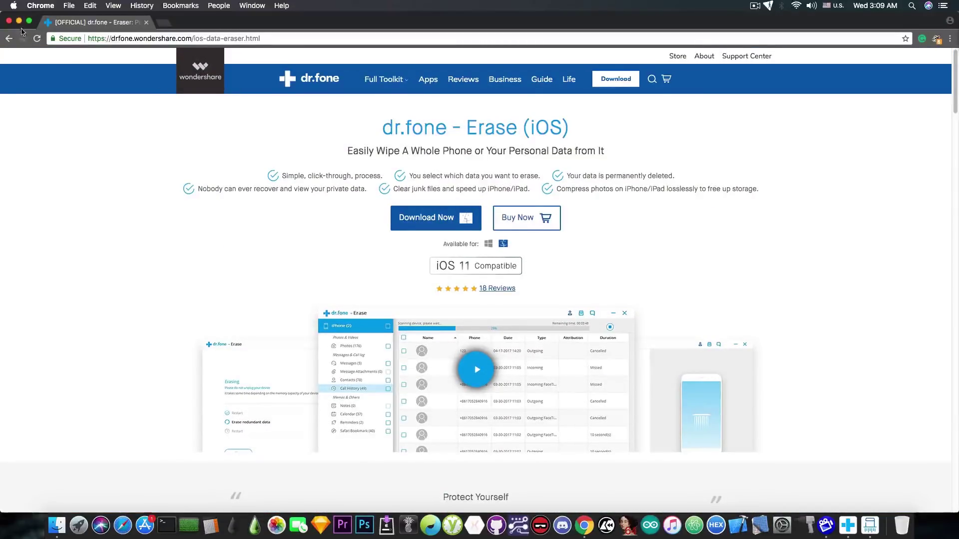
click(19, 21)
click(340, 239)
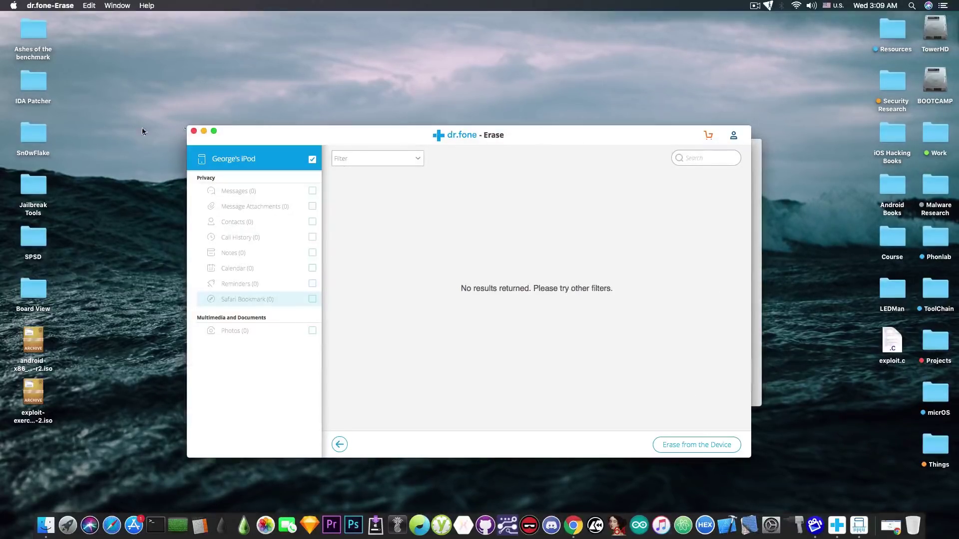
Step: Start an Erase Full Data wipe of the iPod touch, entering 'delete' to accept the warning
click(194, 131)
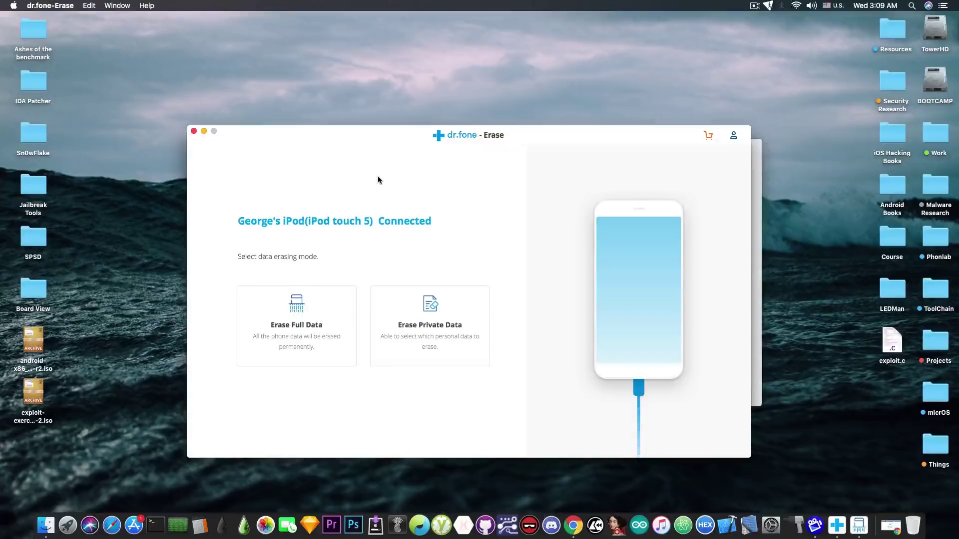
click(320, 326)
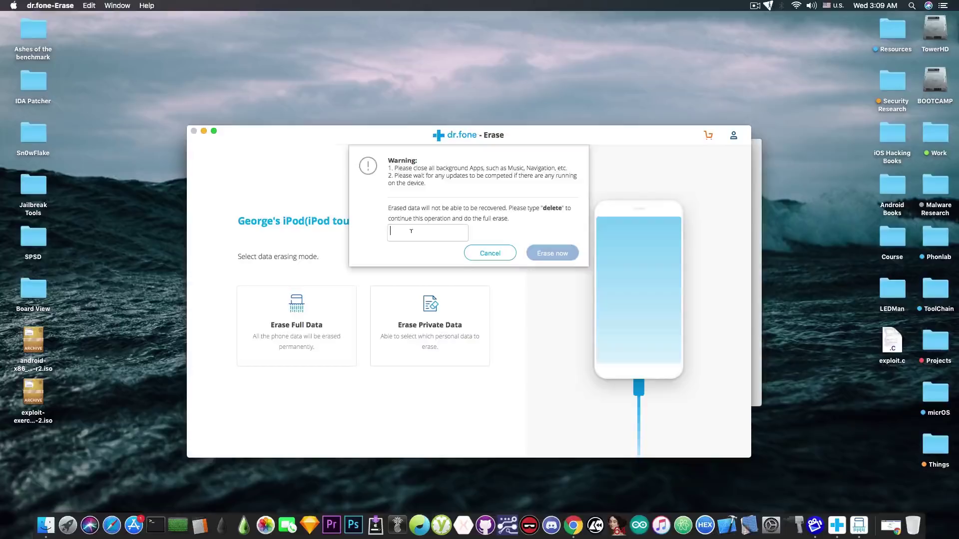
text(delete)
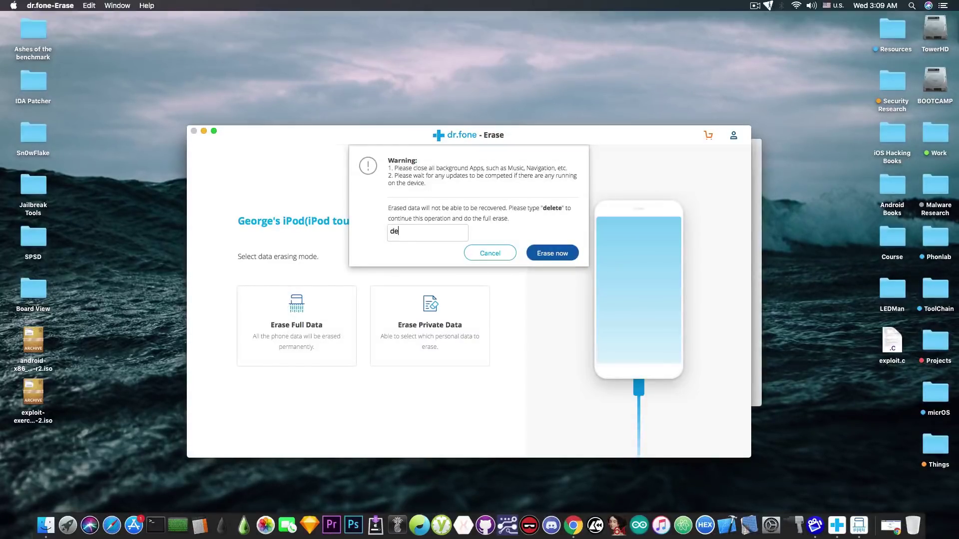
click(558, 254)
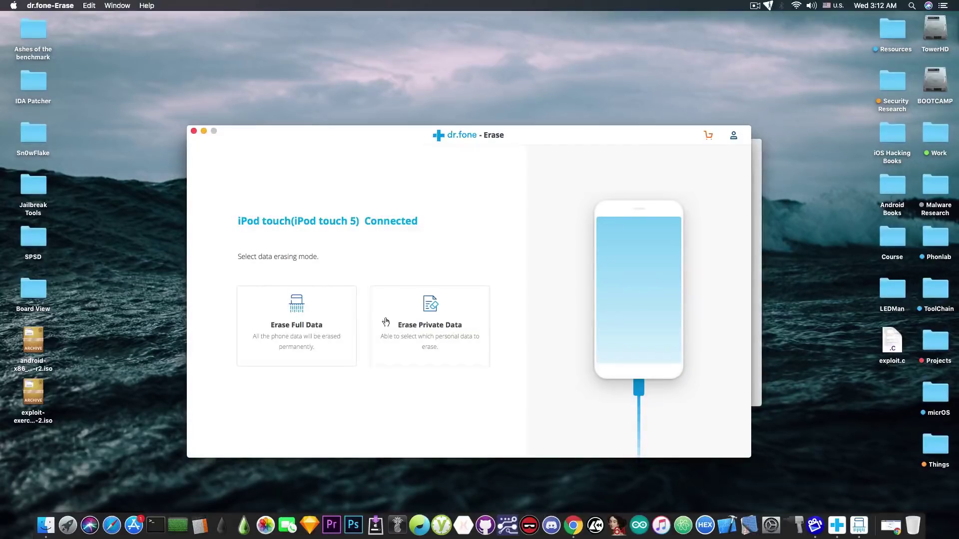
Step: Rescan the wiped iPod, dismiss No data found, and close the Erase and main dr.fone windows
click(446, 319)
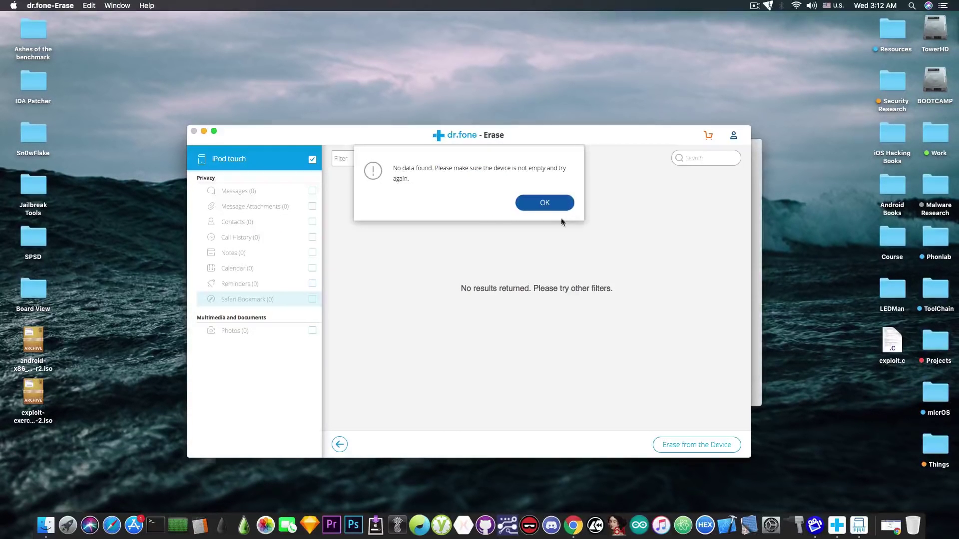
click(561, 205)
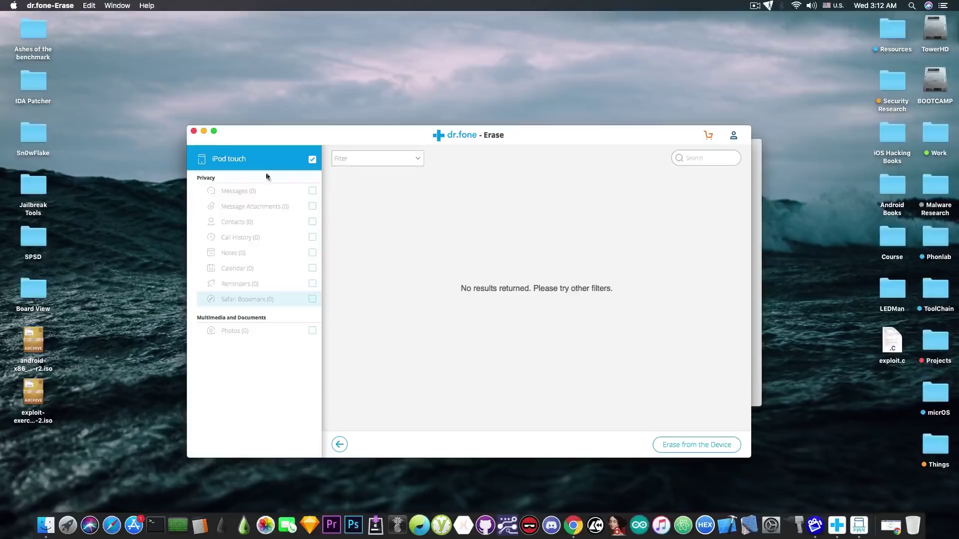
click(194, 131)
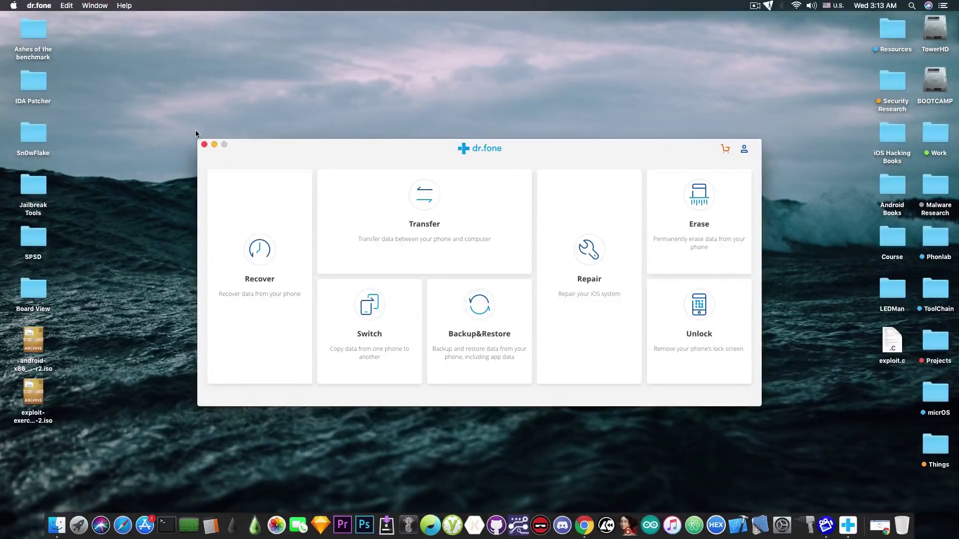
click(204, 145)
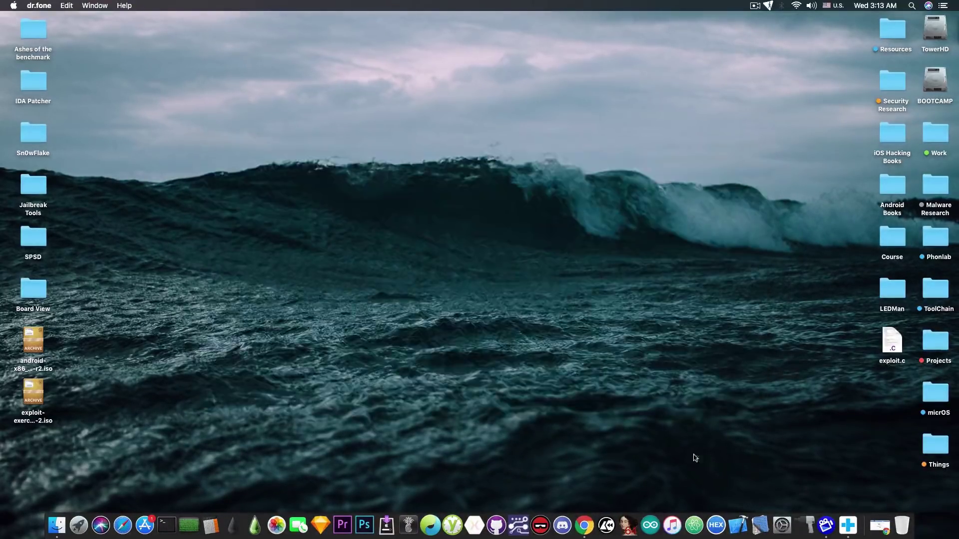
Step: Restore the Chrome dr.fone Erase (iOS) page, then close the browser window
click(875, 525)
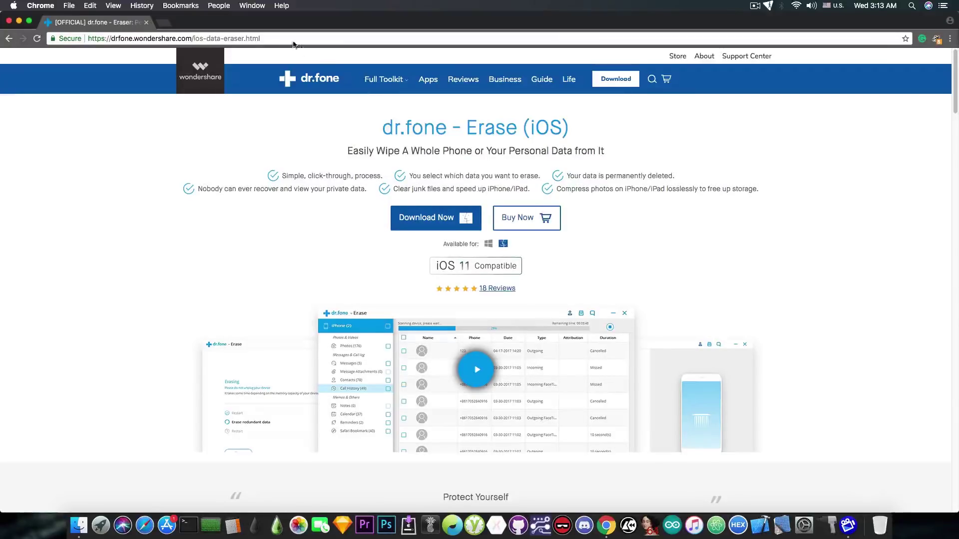
click(146, 22)
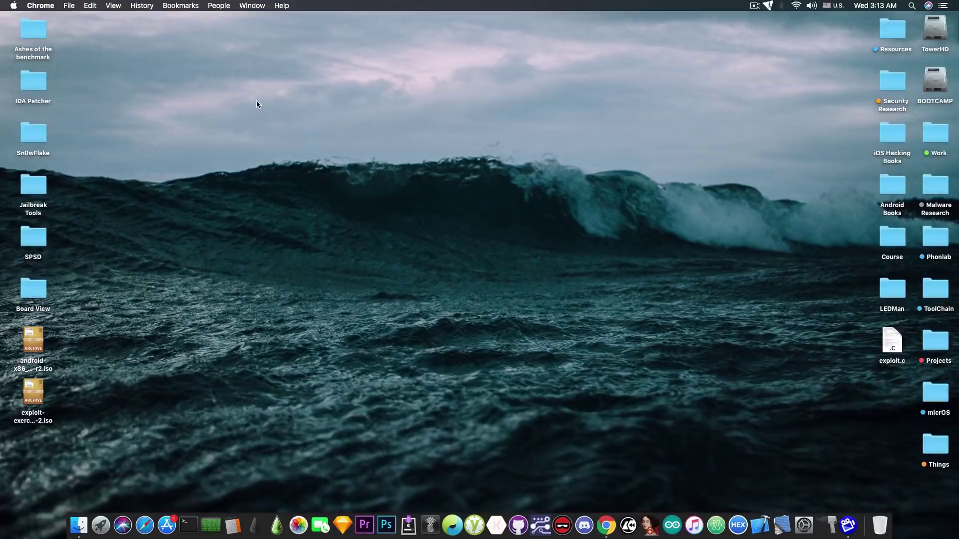